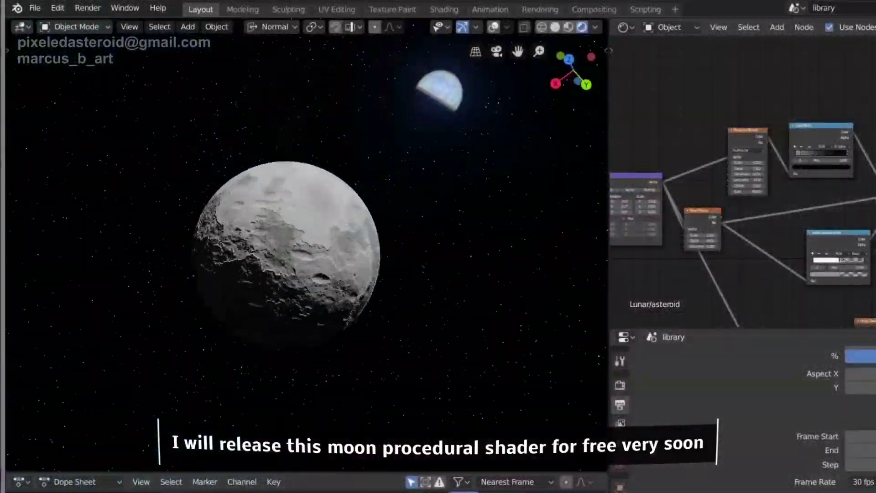
Shift the moon ColorRamp's black stop toward the middle of the gradient and select the neighbouring white stop
scroll(288, 253, "up", 6)
middle_click_drag(306, 245, 276, 215)
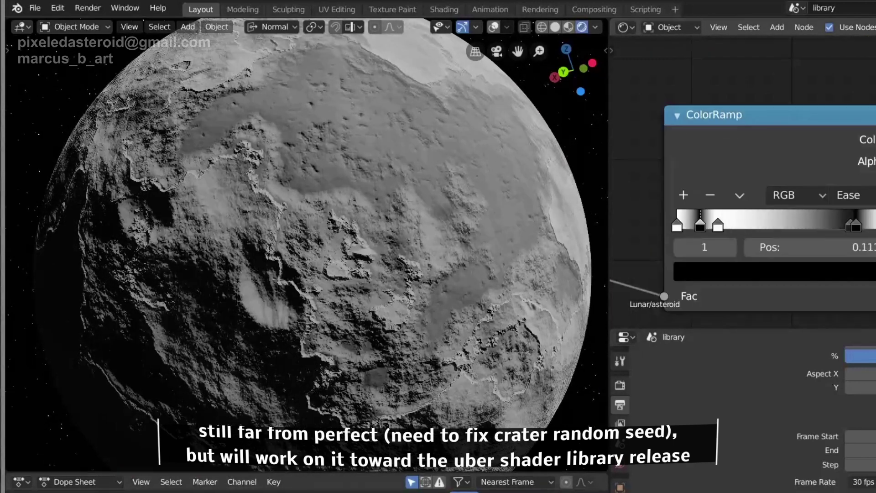
left_click_drag(700, 225, 760, 225)
left_click(718, 225)
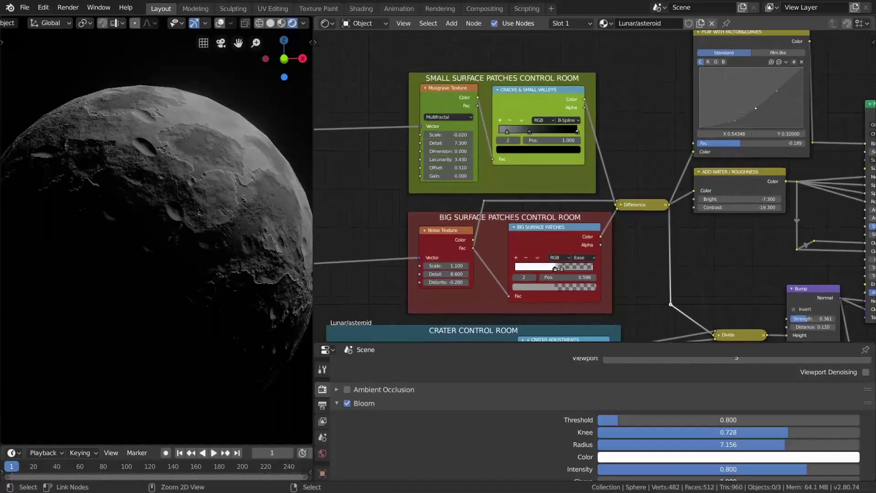
Try different Musgrave Texture scale values in the small surface patches frame
scroll(493, 73, "up", 5)
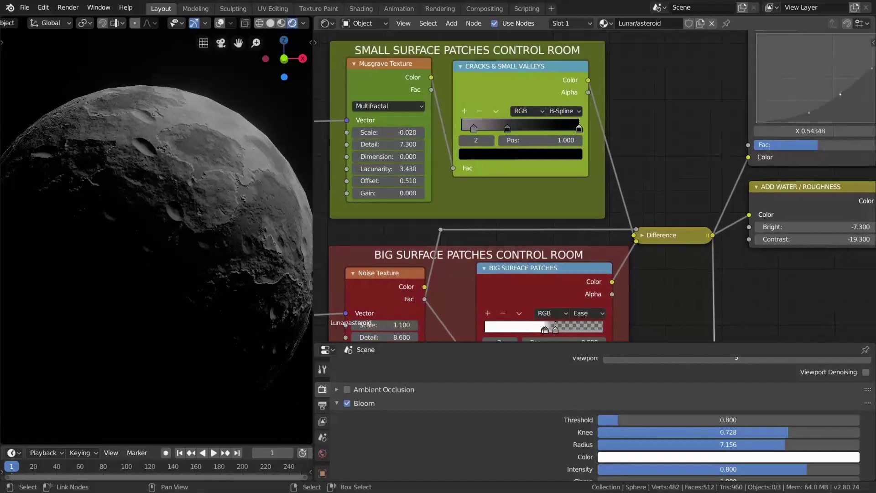
middle_click_drag(595, 207, 609, 210)
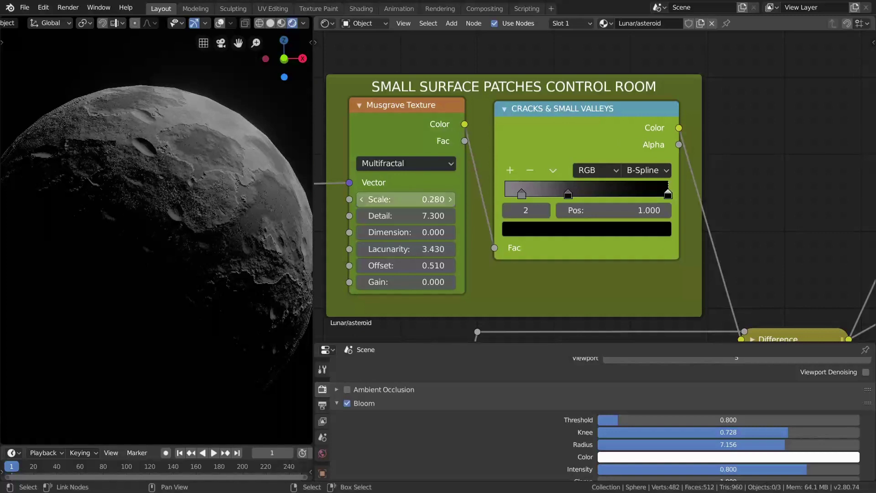
left_click_drag(406, 199, 429, 200)
scroll(282, 182, "up", 3)
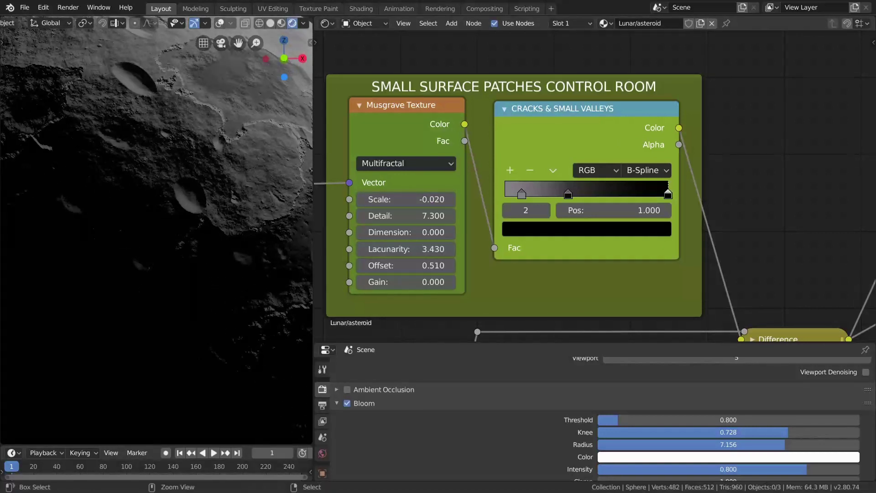
left_click_drag(406, 199, 388, 216, "ctrl")
key("Escape")
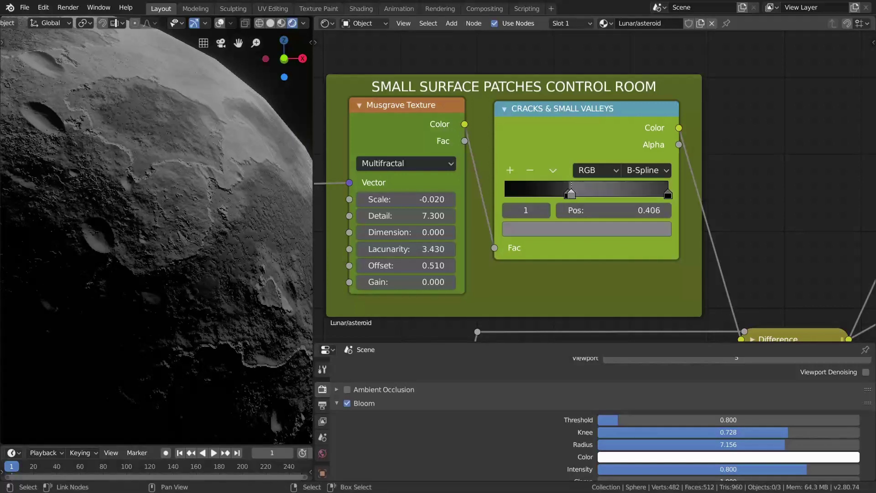
Set the grey first stop of the CRACKS & SMALL VALLEYS ramp to position 0.087
left_click_drag(612, 193, 520, 193)
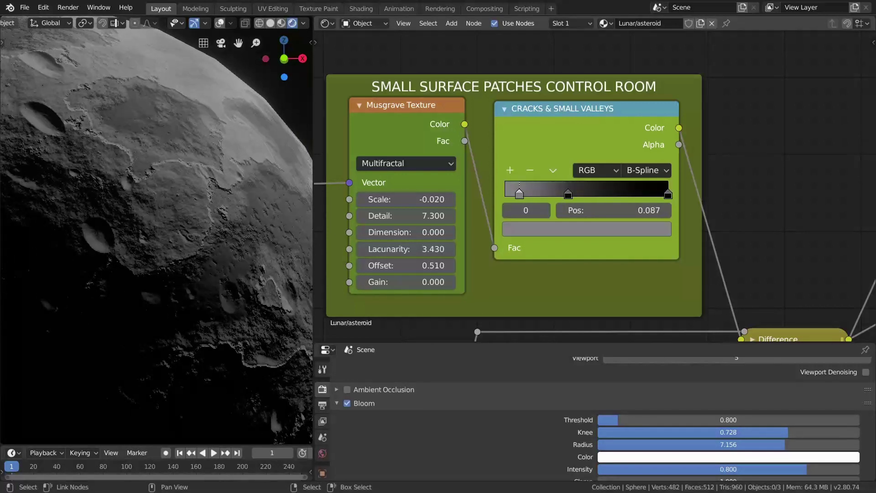
middle_click_drag(595, 186, 575, 154, "ctrl")
middle_click_drag(576, 154, 576, 66, "ctrl")
Try other Noise Texture values for the big surface patches, undo them, and shift a BIG SURFACE PATCHES ramp stop slightly
left_click_drag(383, 213, 451, 213)
key("ctrl+z")
left_click_drag(387, 226, 416, 240)
key("ctrl+z")
mouse_move(562, 219)
left_mouse_down()
mouse_move(506, 218)
mouse_move(587, 219)
mouse_move(527, 218)
mouse_move(576, 218)
left_mouse_up()
Tweak the CRATER PLACEMENT scale and shift the CRATER ADJUSTMENTS ramp stops, placing stop 3 at position 0.786
middle_click_drag(513, 232, 728, 24)
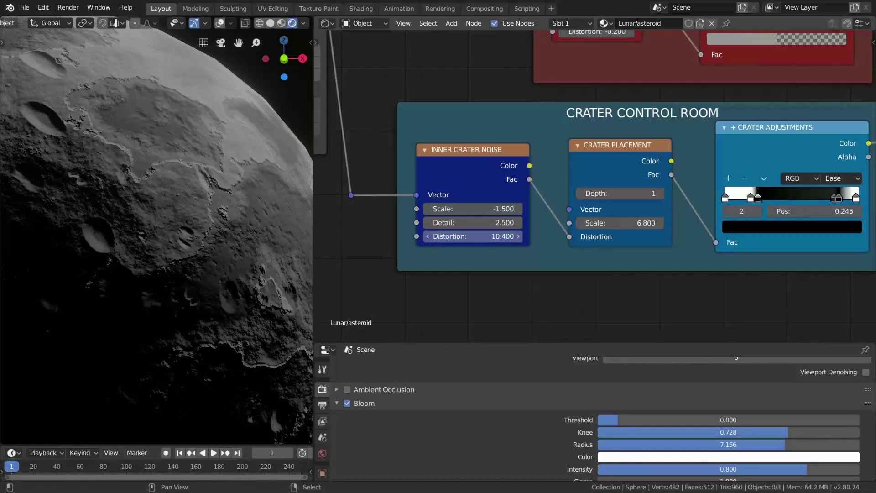
mouse_move(620, 223)
left_mouse_down()
mouse_move(672, 223)
mouse_move(565, 223)
mouse_move(613, 223)
left_mouse_up()
middle_click_drag(620, 222, 357, 228)
scroll(357, 228, "up", 5)
left_click_drag(445, 210, 497, 209)
mouse_move(575, 228)
left_mouse_down()
mouse_move(513, 229)
mouse_move(552, 229)
mouse_move(515, 230)
mouse_move(559, 209)
left_mouse_up()
left_click_drag(566, 209, 538, 230)
left_click_drag(590, 210, 567, 210)
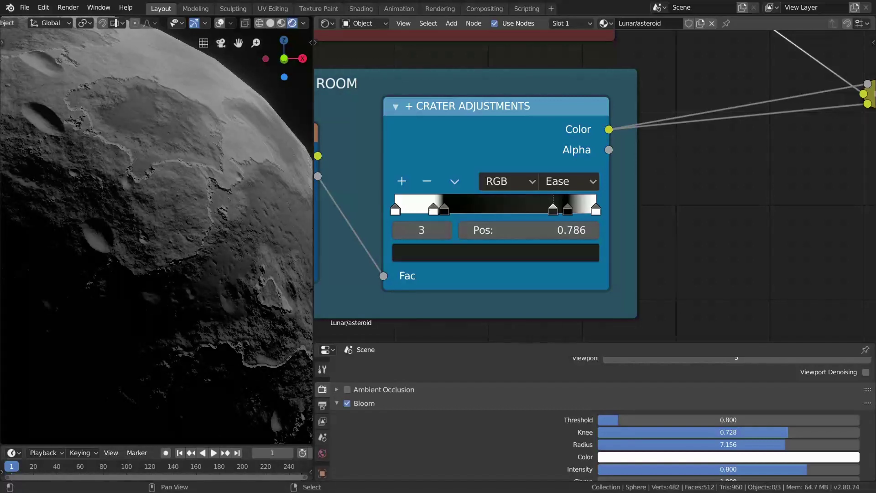
Adjust the ADD WATER / ROUGHNESS node, setting its brightness to -7.200
middle_click_drag(595, 187, 454, 316, "ctrl")
middle_click_drag(595, 228, 595, 186, "ctrl")
middle_click_drag(539, 255, 606, 192)
middle_click_drag(606, 192, 606, 144, "ctrl")
left_click_drag(466, 208, 330, 224)
left_click_drag(429, 223, 411, 209)
scroll(595, 186, "down", 15)
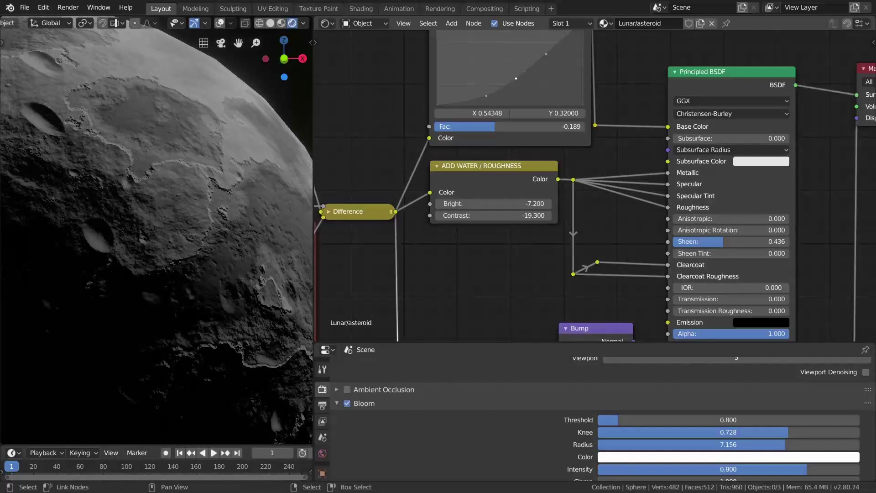
Set the PLAY WITH FACTOR&CURVES factor to 1.000 and reshape its combined curve, placing one point near X 0.346, Y 0.155
middle_click_drag(594, 186, 586, 223)
scroll(594, 187, "up", 14)
middle_click_drag(586, 167, 632, 211)
scroll(595, 186, "up", 5)
left_click_drag(449, 318, 593, 317)
mouse_move(435, 269)
left_mouse_down()
mouse_move(417, 259)
mouse_move(438, 271)
mouse_move(437, 263)
left_mouse_up()
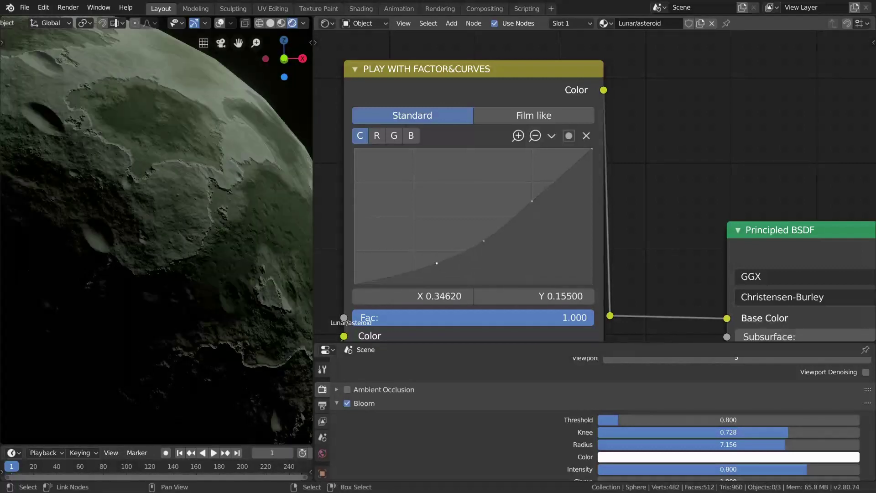
left_click_drag(484, 241, 476, 228)
Reshape the red channel curve, placing its lower point near X 0.263, Y 0.135 and nudging the upper point
left_click(377, 135)
left_click_drag(417, 249, 417, 266)
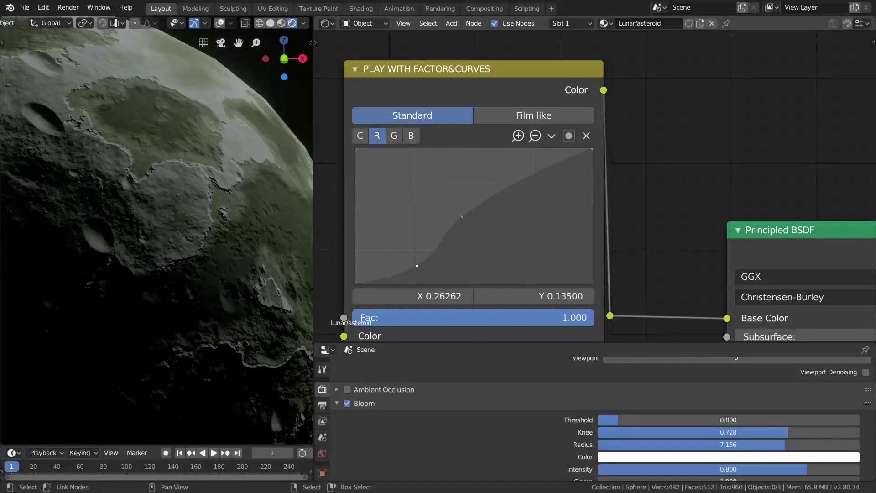
mouse_move(462, 217)
left_mouse_down()
mouse_move(467, 236)
mouse_move(497, 207)
mouse_move(467, 219)
left_mouse_up()
Pull the green channel curve down in the shadows, then raise the blue curve's middle point and add another point above it
left_click(394, 135)
left_click_drag(392, 230, 397, 259)
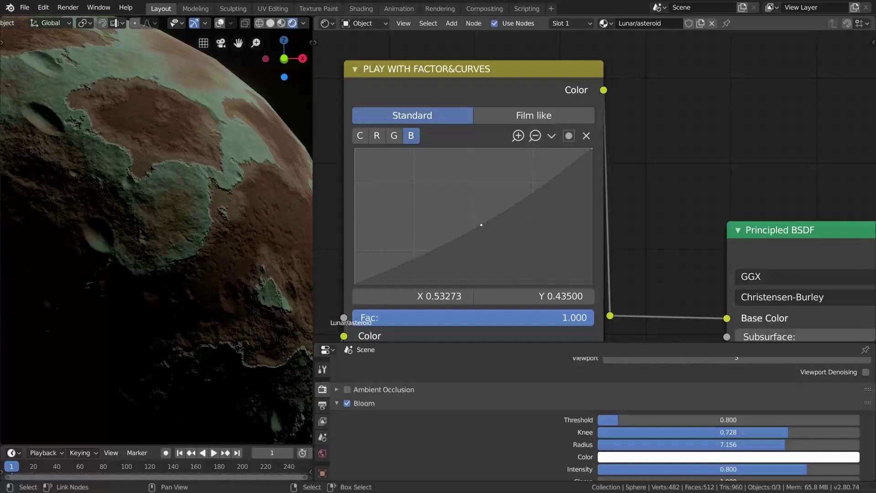
mouse_move(481, 225)
left_mouse_down()
mouse_move(478, 199)
mouse_move(482, 209)
left_mouse_up()
left_click(535, 186)
Lower the upper point of the red channel curve slightly, then reshape the combined curve's middle
left_click(377, 135)
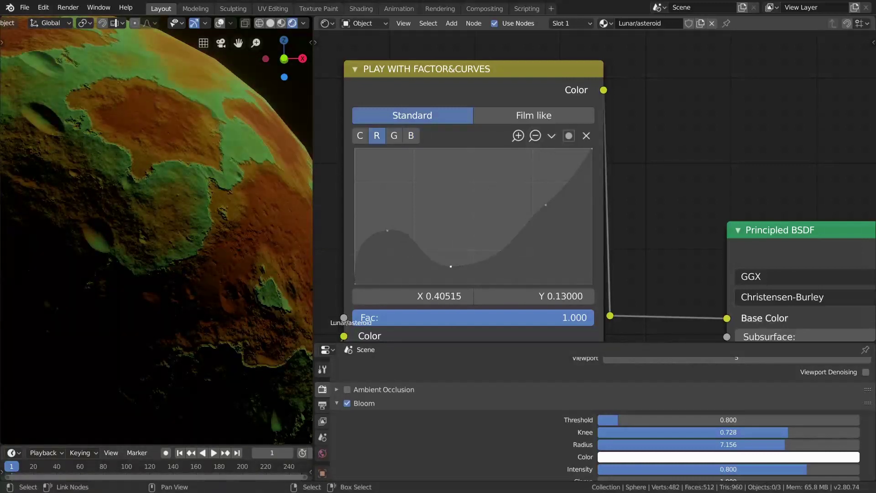
left_click_drag(546, 205, 543, 215)
left_click(360, 136)
left_click_drag(488, 241, 446, 229)
Set the contrast of the ADD WATER / ROUGHNESS node to -25.380
scroll(562, 67, "down", 9)
scroll(561, 278, "up", 7)
left_click(402, 213)
middle_click_drag(495, 256, 592, 185)
scroll(677, 259, "down", 10)
scroll(592, 186, "up", 4)
scroll(592, 185, "up", 1)
left_click_drag(594, 243, 628, 244)
key("Escape")
Adjust the values of the EXTRA BUMP displacement node to test the surface relief
middle_click_drag(793, 279, 663, 181)
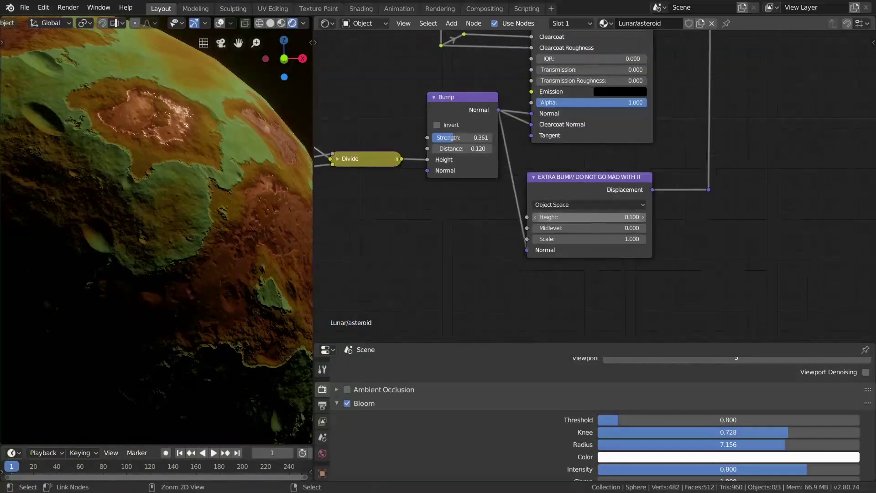
scroll(663, 181, "up", 7)
left_click_drag(532, 181, 534, 176)
left_click_drag(533, 240, 521, 240)
key("Escape")
left_click_drag(534, 275, 489, 276, "shift")
Reposition the BIG SURFACE PATCHES ramp stops and nudge the scale of the Noise Texture feeding them
scroll(534, 275, "down", 5)
middle_click_drag(365, 219, 835, 218)
middle_click_drag(521, 87, 502, 183)
scroll(502, 182, "up", 7)
left_click_drag(490, 197, 491, 197)
mouse_move(471, 196)
left_mouse_down()
mouse_move(430, 196)
mouse_move(505, 196)
mouse_move(482, 197)
left_mouse_up()
left_click_drag(473, 196, 409, 196)
mouse_move(491, 196)
left_mouse_down()
mouse_move(542, 196)
mouse_move(502, 197)
left_mouse_up()
mouse_move(482, 197)
left_mouse_down()
mouse_move(472, 197)
mouse_move(495, 197)
left_mouse_up()
scroll(496, 196, "down", 6)
middle_click_drag(410, 214, 522, 226)
mouse_move(452, 200)
left_mouse_down()
mouse_move(474, 199)
mouse_move(449, 200)
left_mouse_up()
Nudge the first CRACKS & SMALL VALLEYS ramp stop and vary the Musgrave Texture scale
middle_click_drag(525, 137, 496, 285)
left_click_drag(518, 134, 521, 135)
left_click(531, 135)
left_click_drag(429, 138, 402, 139)
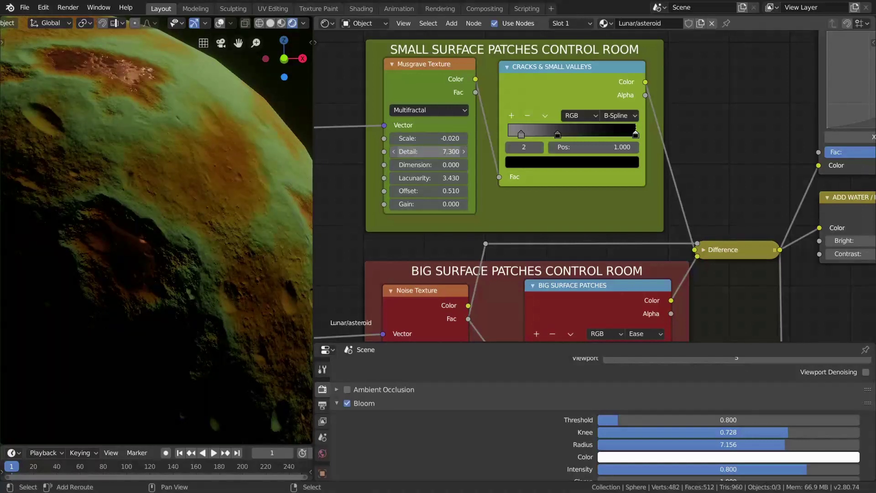
Fine-tune the Noise Texture in the big surface patches frame once more
scroll(452, 179, "down", 5)
middle_click_drag(452, 284, 429, 162)
scroll(430, 163, "up", 3)
mouse_move(429, 162)
left_mouse_down()
mouse_move(466, 162)
mouse_move(434, 162)
left_mouse_up()
Vary the crater noise and placement values and fine-tune the CRATER ADJUSTMENTS ramp stops
middle_click_drag(366, 297, 471, 174)
middle_click_drag(551, 218, 455, 200)
left_click_drag(456, 200, 428, 200)
middle_click_drag(552, 201, 418, 231)
scroll(418, 231, "up", 3)
mouse_move(399, 216)
left_mouse_down()
mouse_move(389, 216)
mouse_move(399, 216)
left_mouse_up()
left_click_drag(407, 216, 411, 216)
left_click_drag(512, 216, 485, 216)
Inspect the recoloured sphere from several angles, switching the viewport shading and returning to the rendered view
scroll(485, 216, "down", 5)
middle_click_drag(593, 183, 395, 332)
scroll(267, 145, "down", 3)
scroll(154, 191, "down", 2)
middle_click_drag(182, 182, 54, 207)
middle_click_drag(155, 228, 132, 225)
key("shift+z")
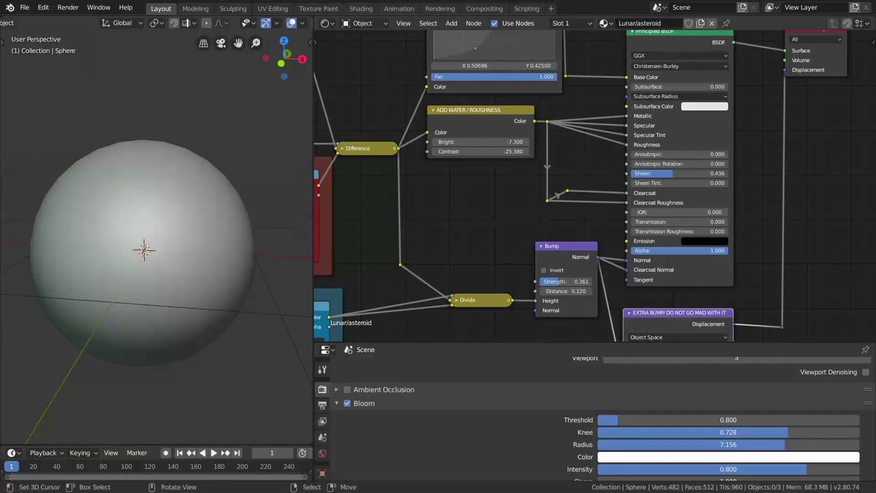
left_click(292, 23)
middle_click_drag(274, 73, 277, 76)
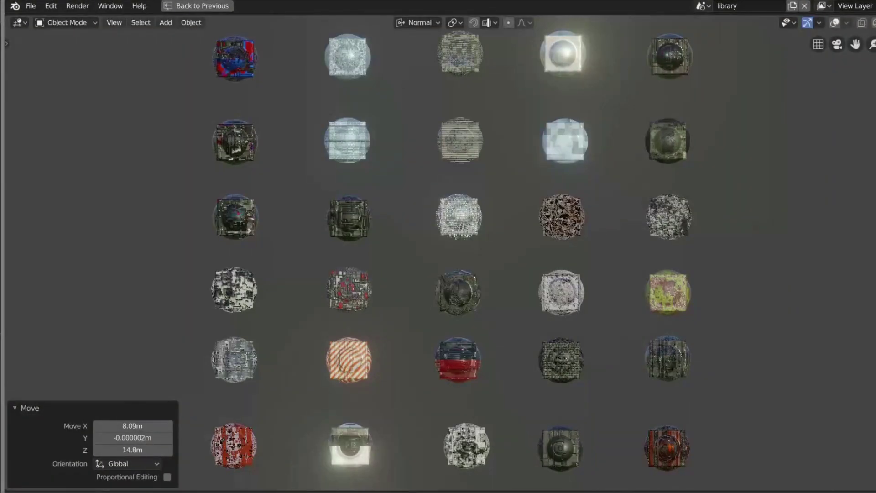
Examine the shader library samples up close, beginning with the sci-fi panel materials in the first column
middle_click_drag(346, 183, 536, 344, "shift")
scroll(438, 247, "up", 11)
middle_click_drag(347, 173, 548, 369, "shift")
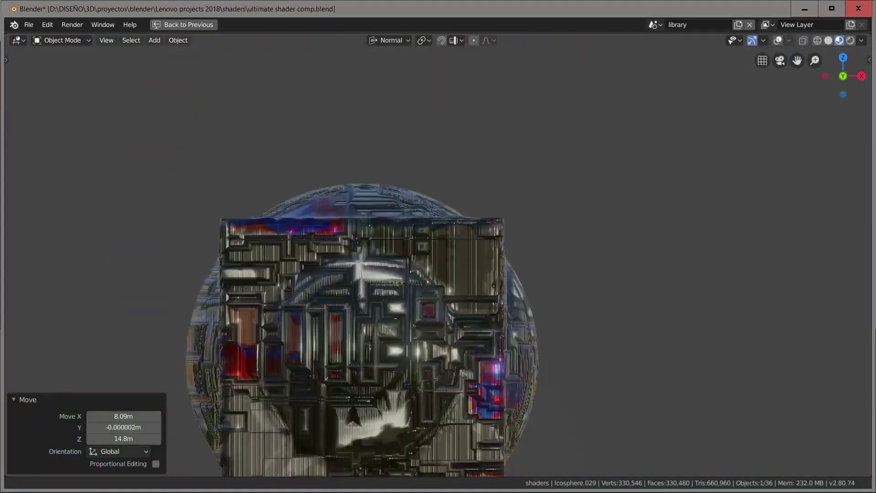
scroll(439, 256, "down", 7)
middle_click_drag(429, 456, 430, 37, "shift")
scroll(429, 258, "up", 1)
scroll(444, 278, "up", 12)
middle_click_drag(430, 259, 5, 351, "shift")
scroll(444, 278, "down", 12)
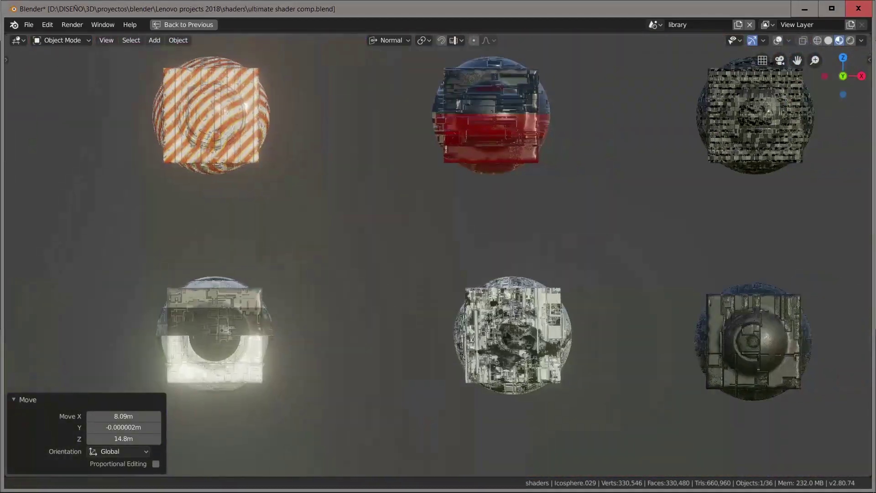
Examine the glowing, weathered and panelled materials in the library's lower rows
middle_click_drag(799, 351, 444, 281, "shift")
scroll(443, 280, "up", 9)
middle_click_drag(304, 266, 402, 241, "shift")
middle_click_drag(749, 258, 162, 258, "shift")
scroll(438, 259, "down", 6)
scroll(438, 255, "down", 5)
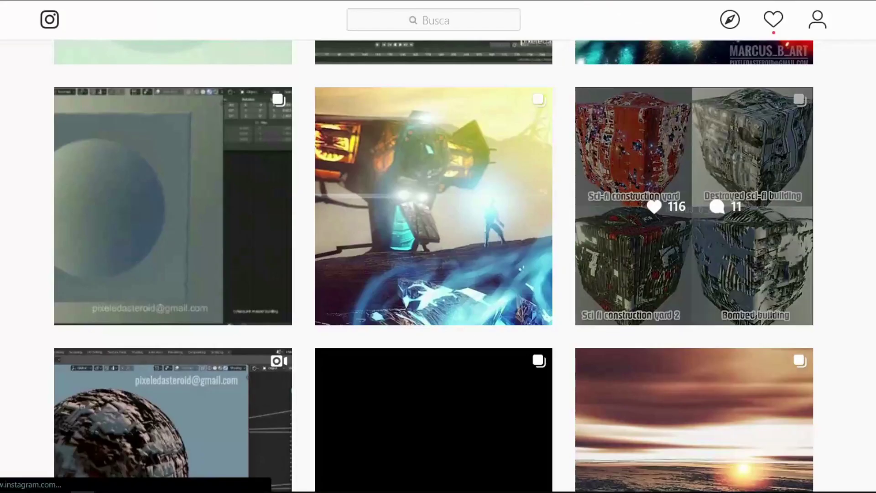
Switch to Instagram, browse the artist's gallery and view the second image of the glowing spaceship post
scroll(439, 265, "down", 5)
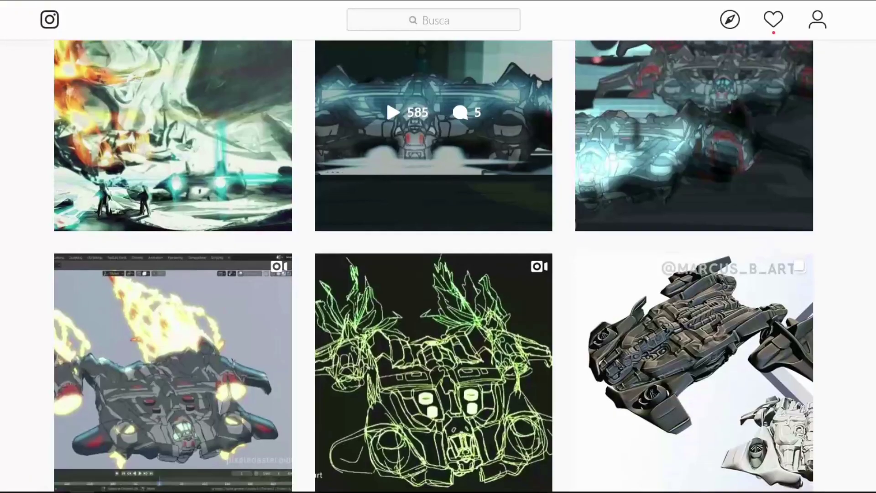
scroll(386, 101, "down", 10)
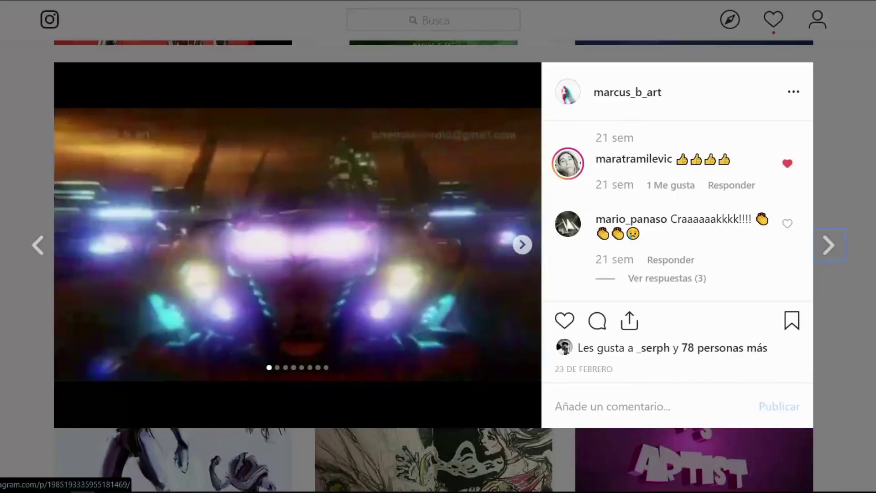
key("Right")
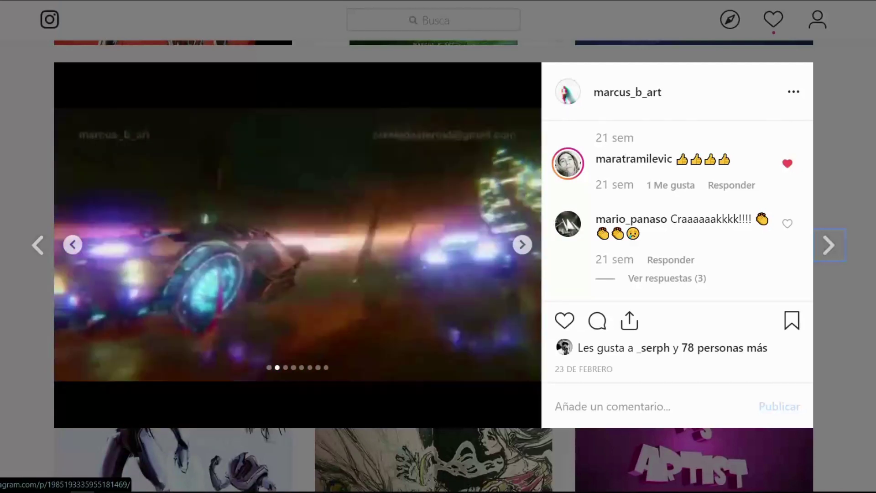
key("Escape")
View the spaceship deform modelling video post further down the gallery and close it
scroll(434, 264, "down", 16)
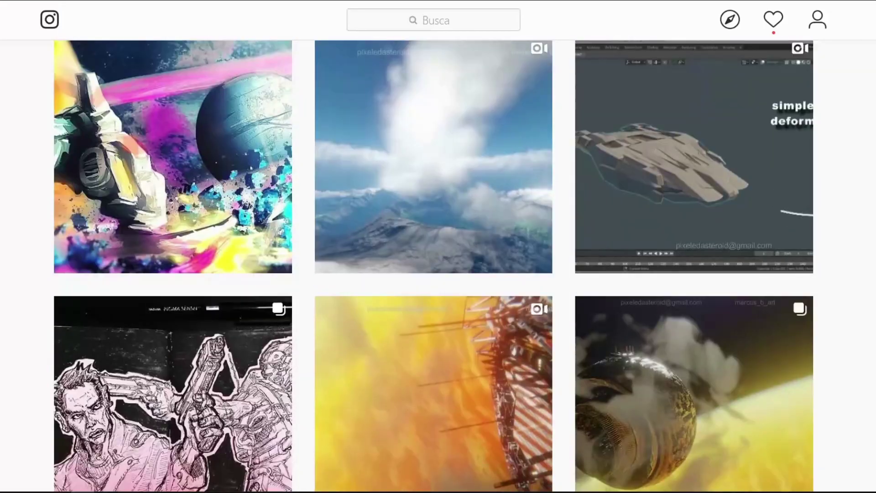
left_click(694, 156)
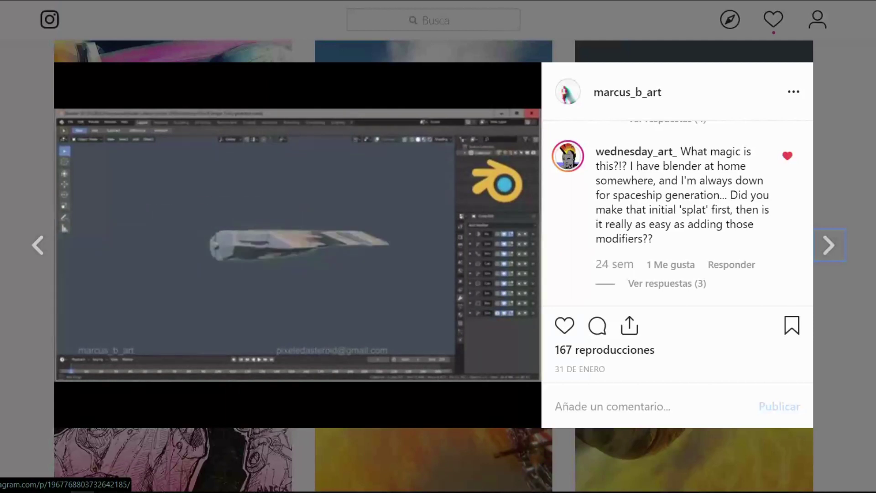
key("Escape")
View the artwork post with two armed long-haired characters and close it
scroll(434, 264, "down", 14)
left_click(694, 246)
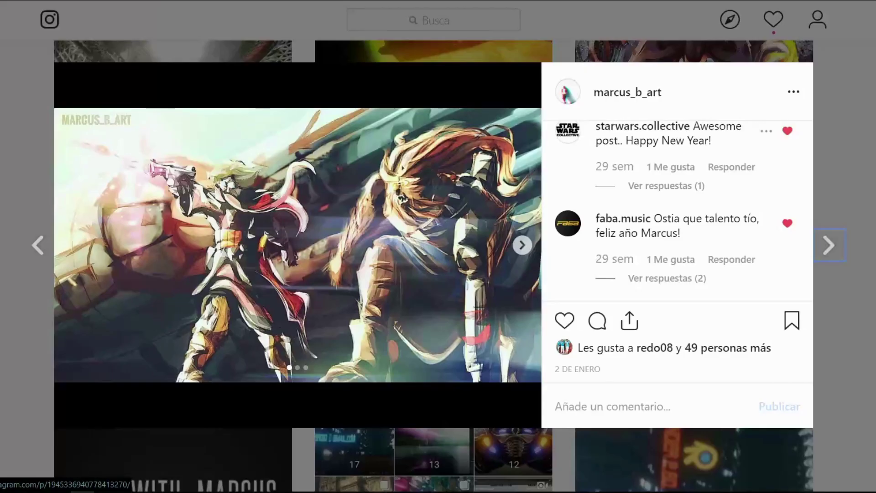
key("Escape")
Return to the newer posts, page through the fantasy landscape artwork and close it
scroll(694, 137, "down", 5)
scroll(693, 137, "up", 20)
left_click(693, 136)
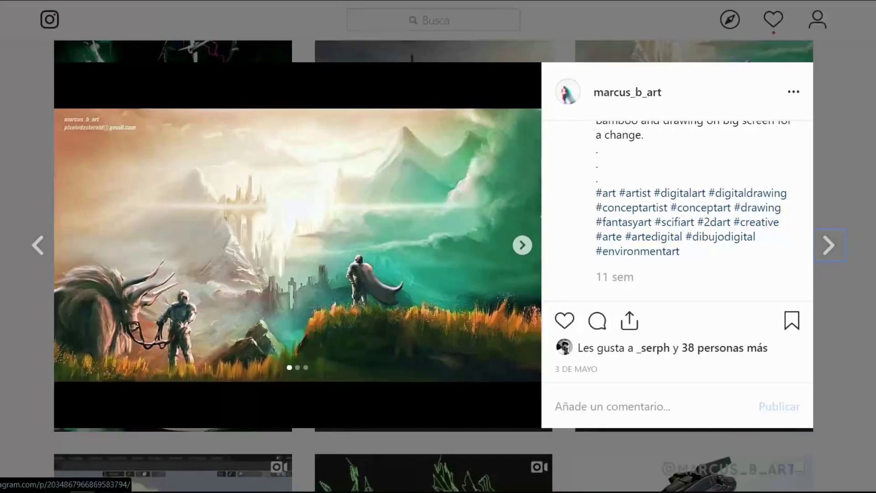
key("Right")
key("Right")
key("Escape")
View the blue and yellow cyborg character artwork in full, close it and browse back up the gallery
scroll(438, 246, "up", 15)
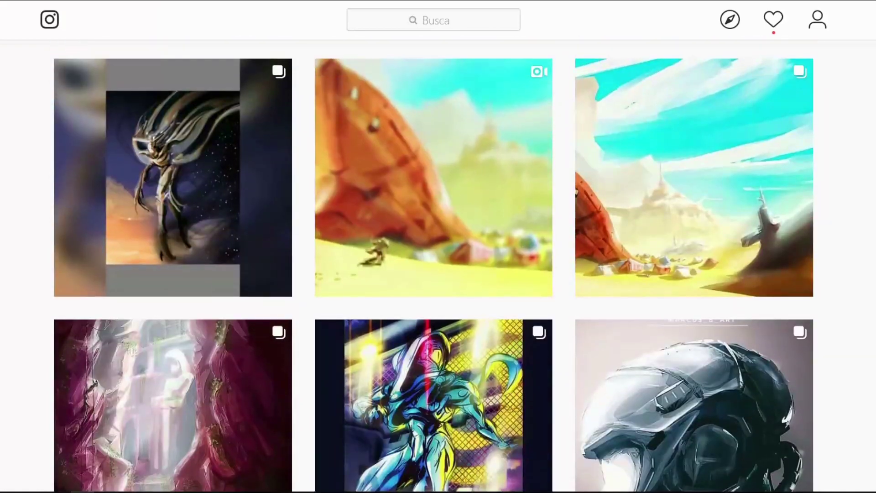
scroll(434, 265, "down", 4)
left_click(434, 338)
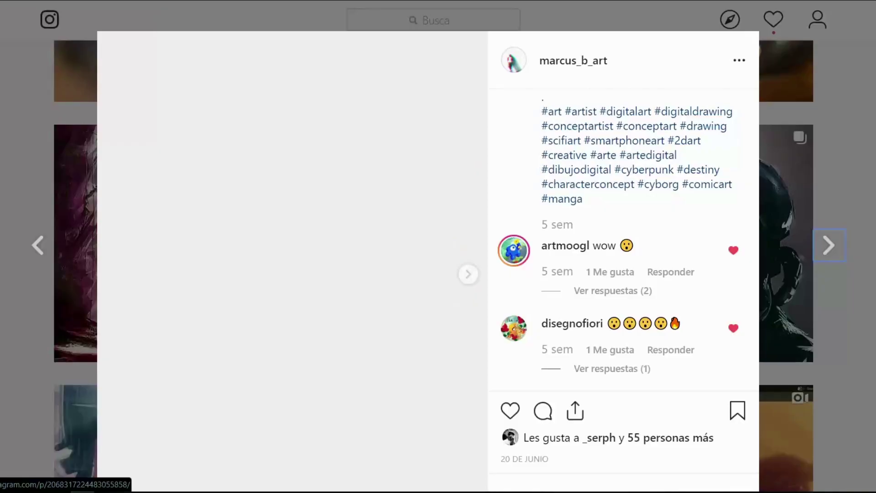
scroll(434, 265, "down", 2)
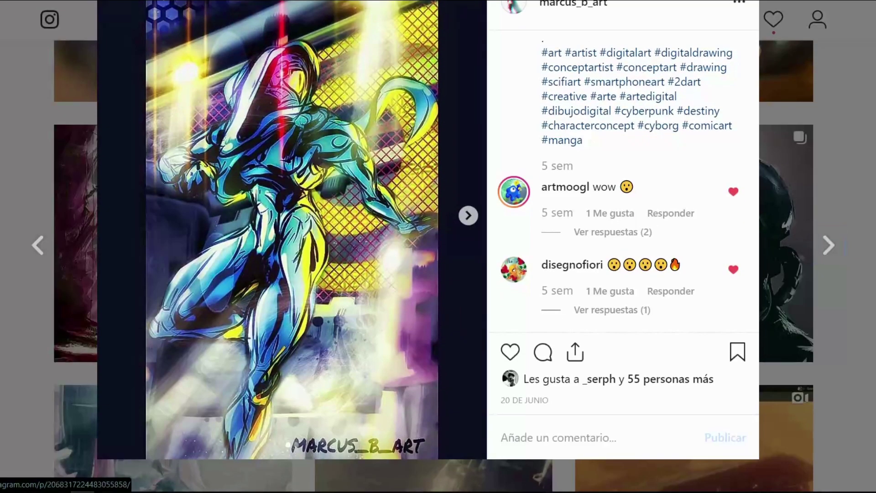
key("Escape")
scroll(438, 247, "up", 8)
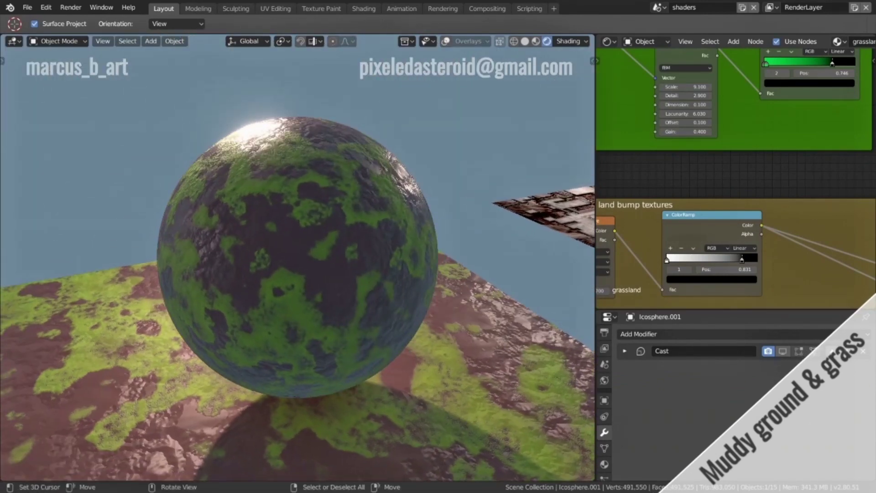
Inspect the muddy ground and grass material on the sphere in Blender, both up close and from farther away
mouse_move(298, 257)
middle_mouse_down()
mouse_move(315, 248)
mouse_move(333, 274)
mouse_move(330, 263)
mouse_move(366, 265)
mouse_move(311, 246)
middle_mouse_up()
scroll(298, 257, "up", 6)
scroll(297, 257, "down", 6)
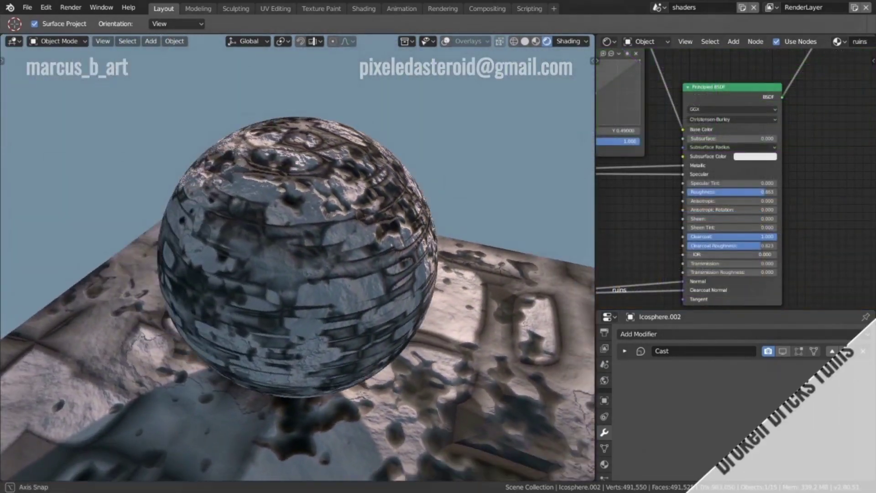
Inspect the broken bricks ruins material on the sphere and cube shapes, and turn off the Cast modifier's viewport display
middle_click_drag(298, 257, 450, 235)
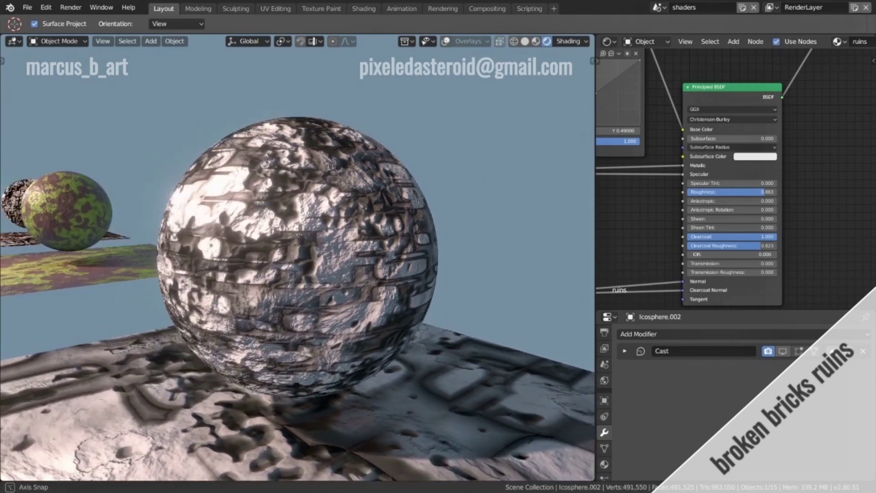
middle_click_drag(205, 256, 182, 256)
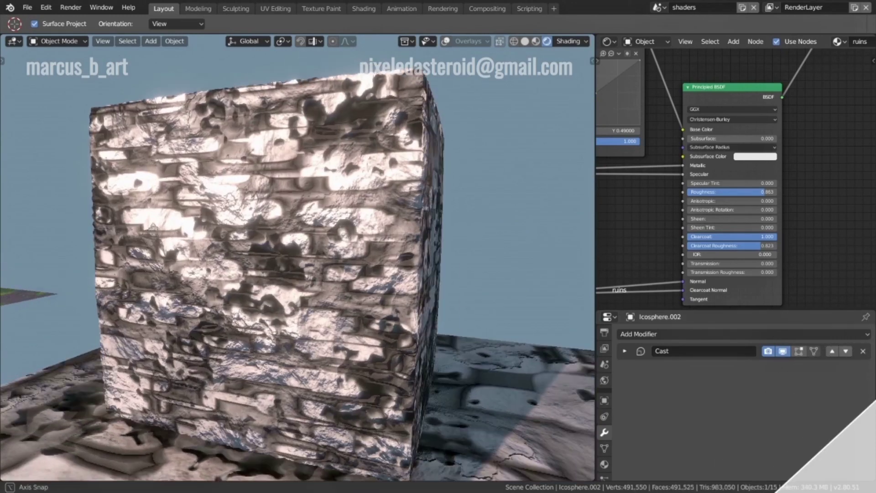
middle_click_drag(297, 255, 239, 329)
left_click(782, 351)
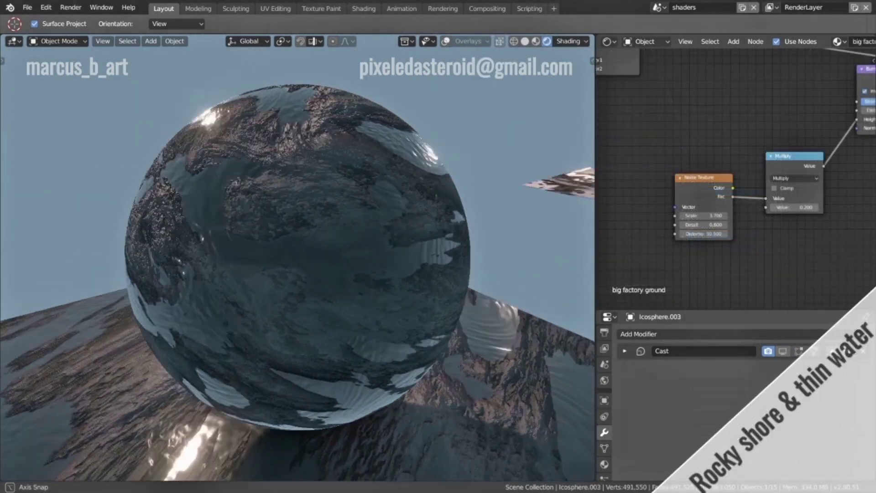
Raise the Noise Texture distortion of the rocky shore and thin water material to 48.800
middle_click_drag(297, 256, 264, 219)
scroll(298, 257, "up", 6)
middle_click_drag(297, 256, 320, 285)
scroll(297, 257, "up", 3)
left_click_drag(703, 234, 729, 234)
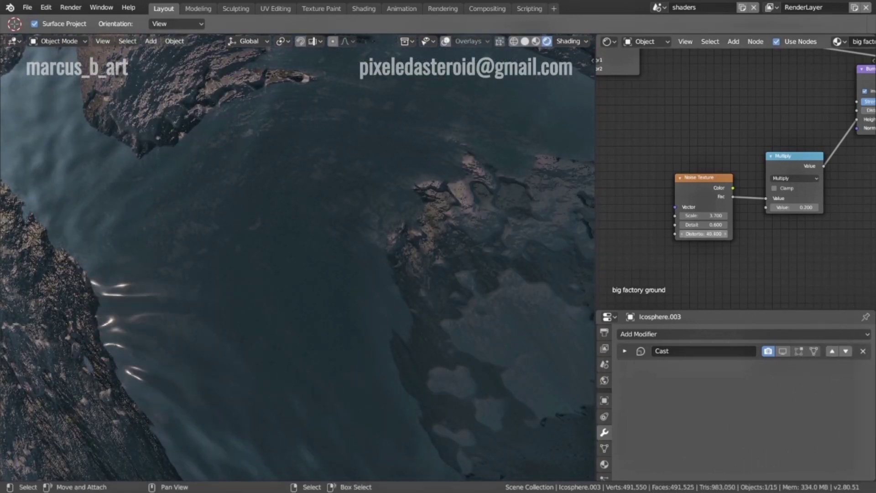